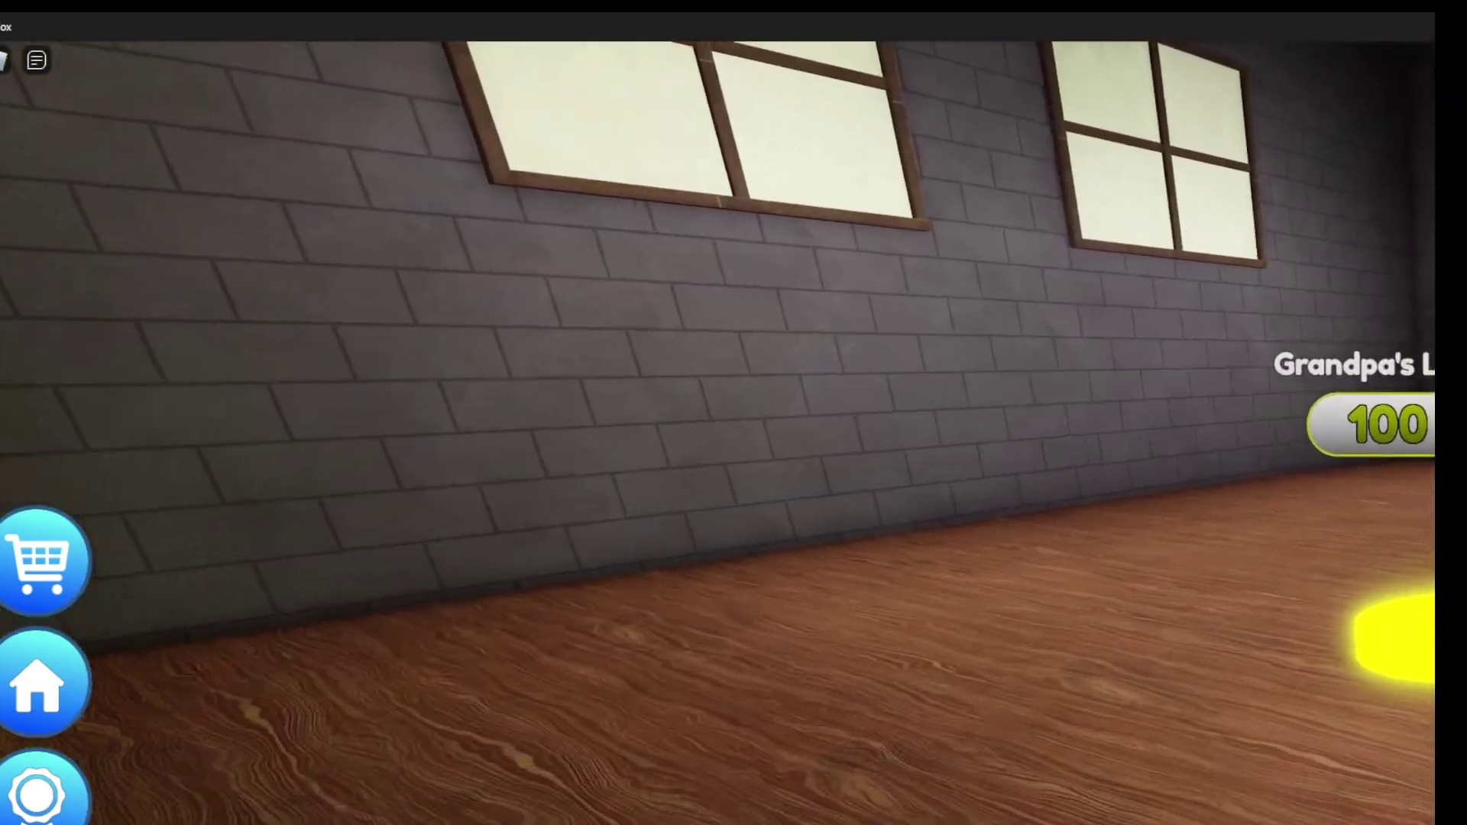
Step: Walk from the lab into the RV up to the desk with the Create Game computer
{"action": "key", "text": "w"}
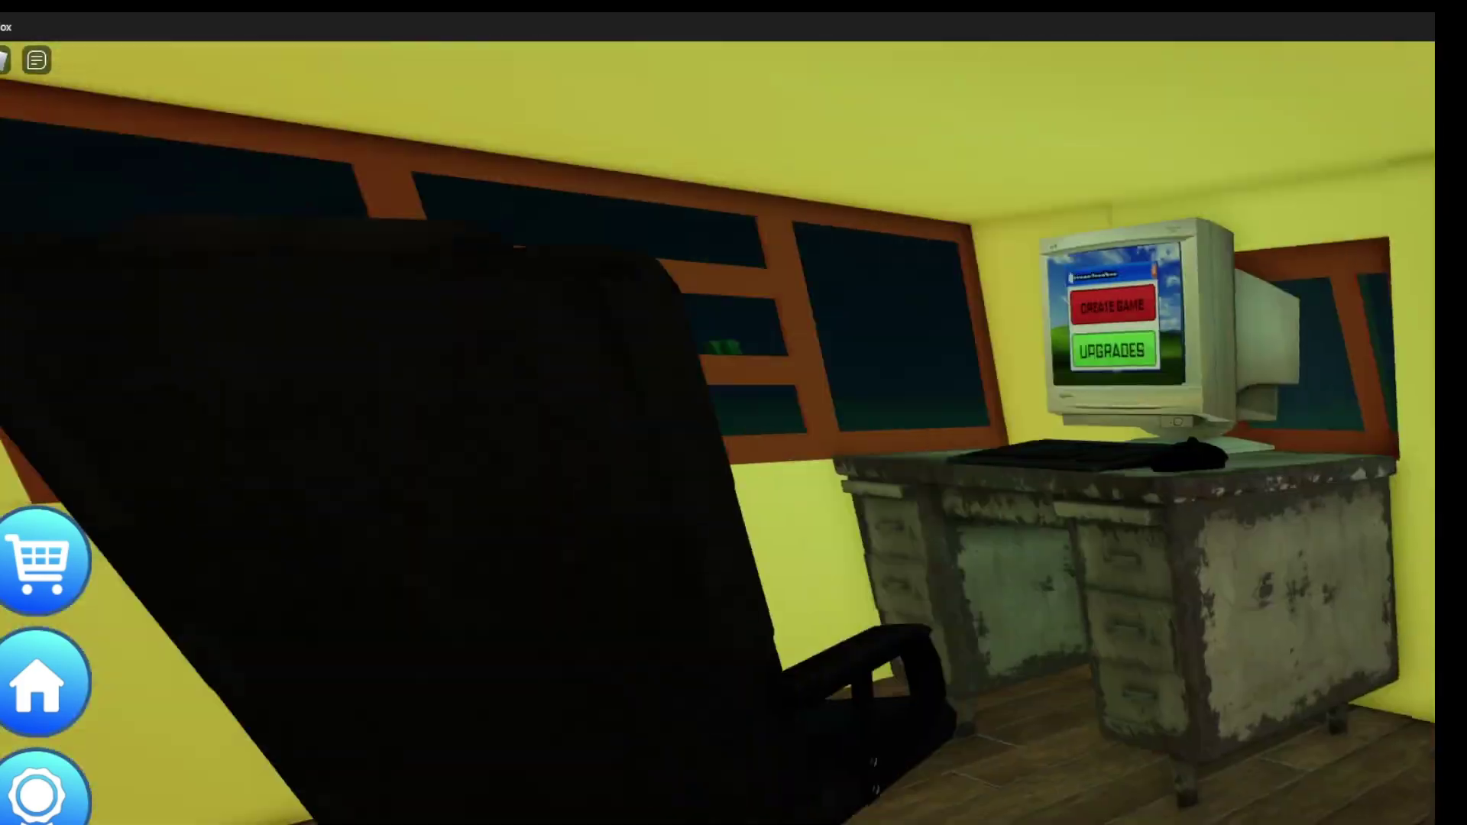
Step: Move up close to the RV's computer desk
{"action": "key", "text": "w"}
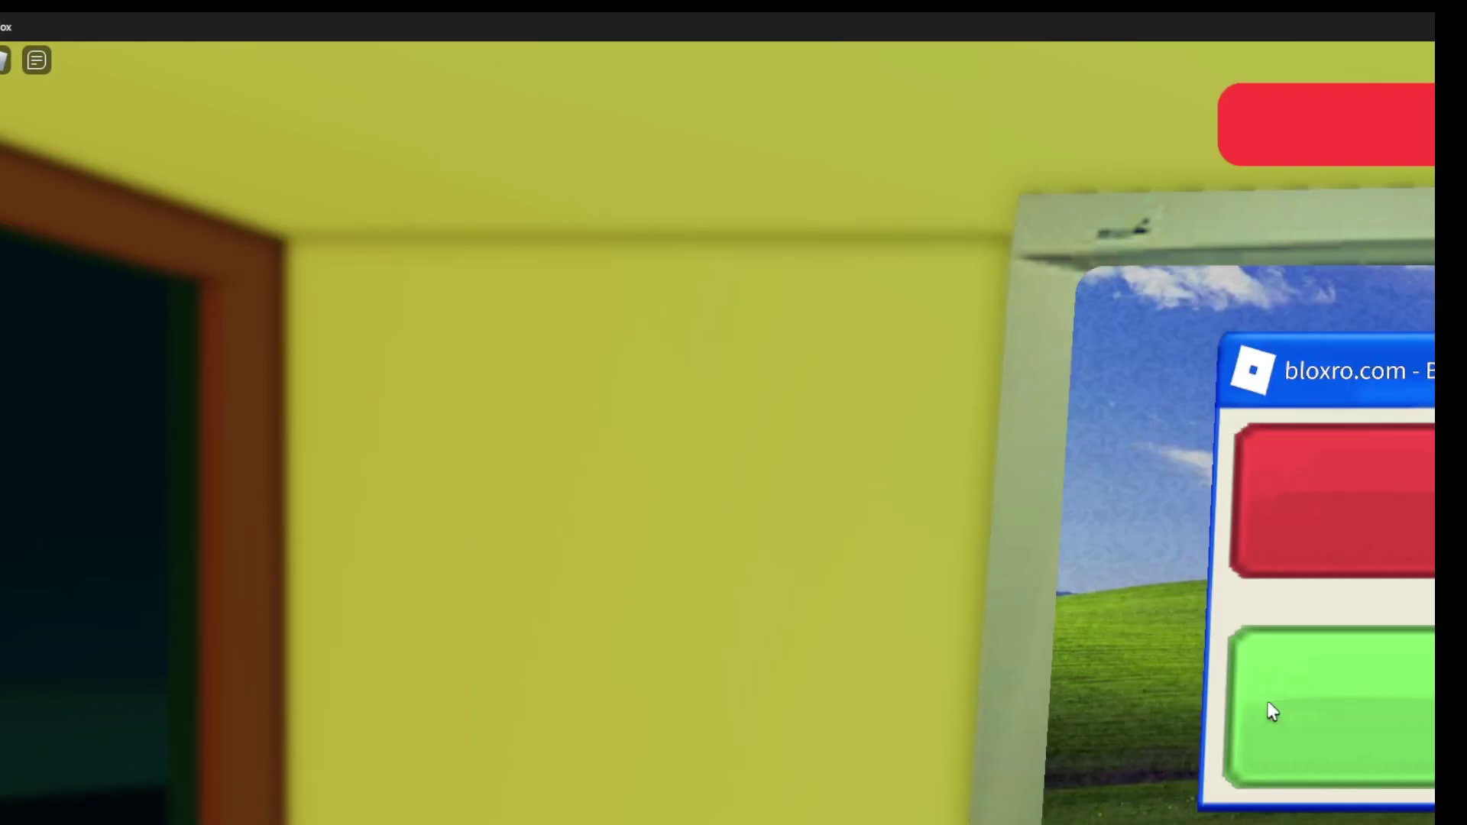
Step: Release a game for Robux, then walk through the yellow doorway to the RV's rear
{"action": "left_click", "coordinate": [1270, 712]}
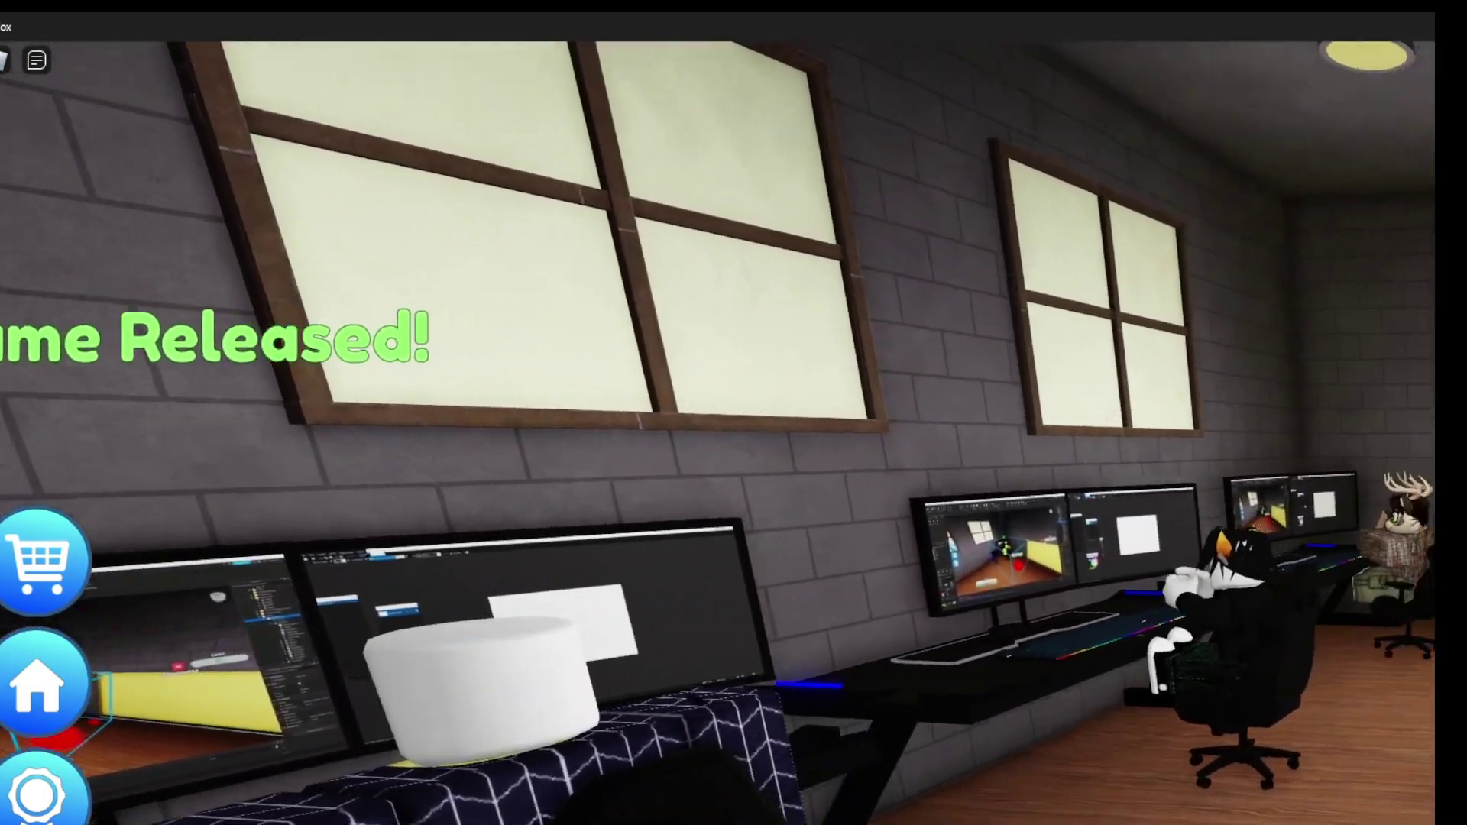
{"action": "key", "text": "w"}
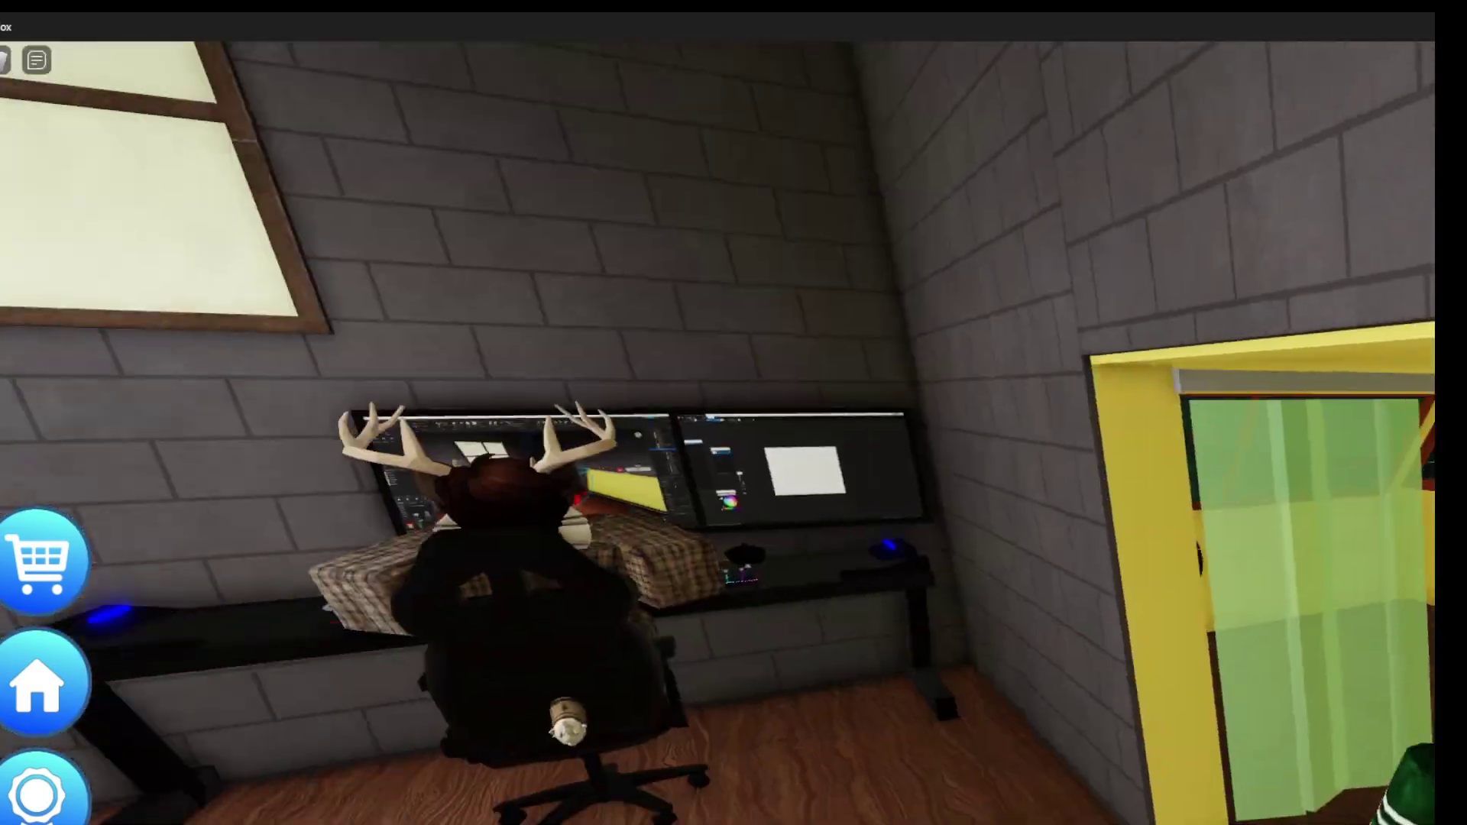
{"action": "key", "text": "w"}
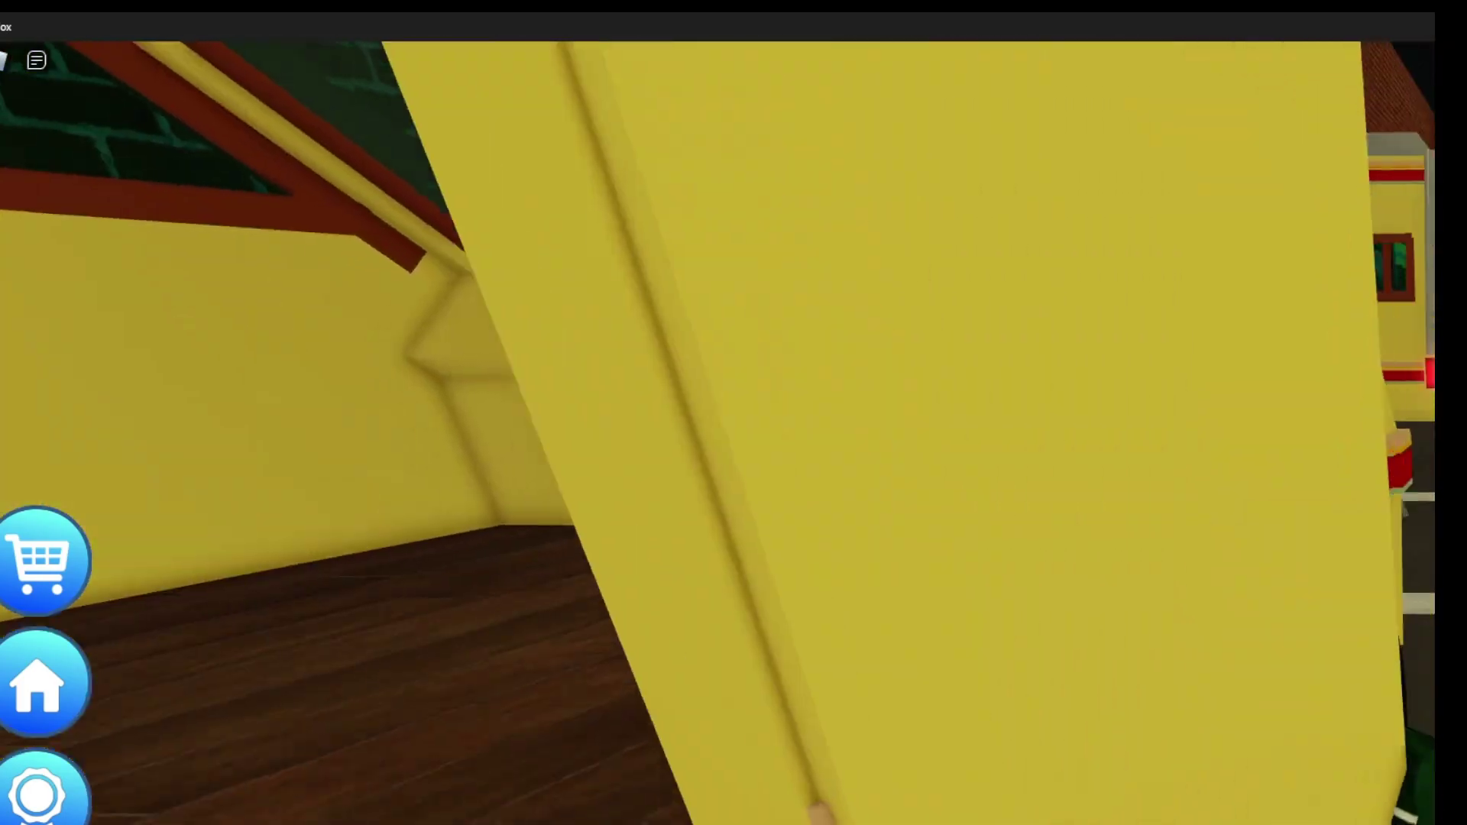
{"action": "key", "text": "w"}
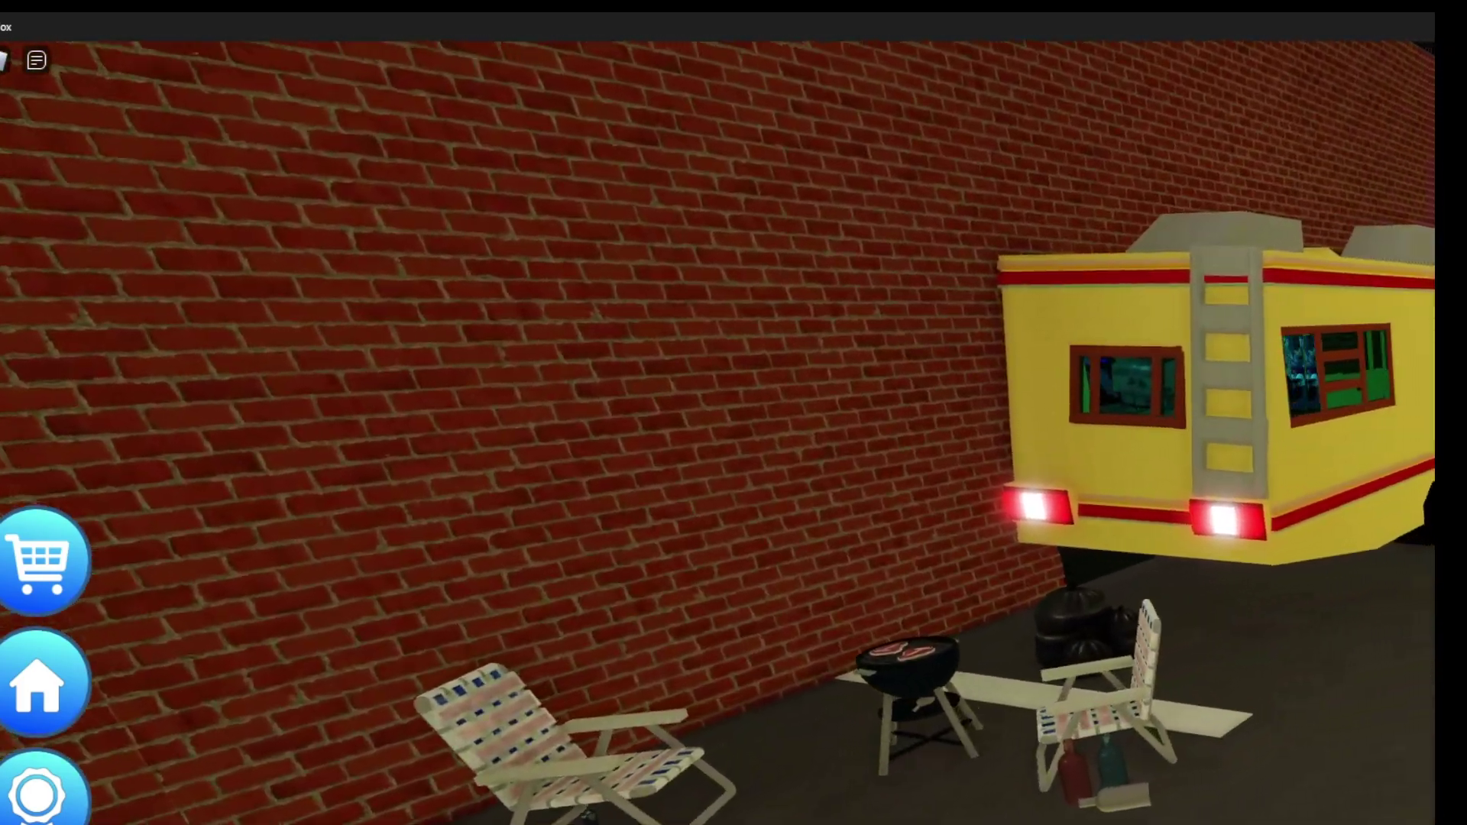
Step: Drive along the desert road to the billboard, then turn back toward the parked RVs
{"action": "key", "text": "w"}
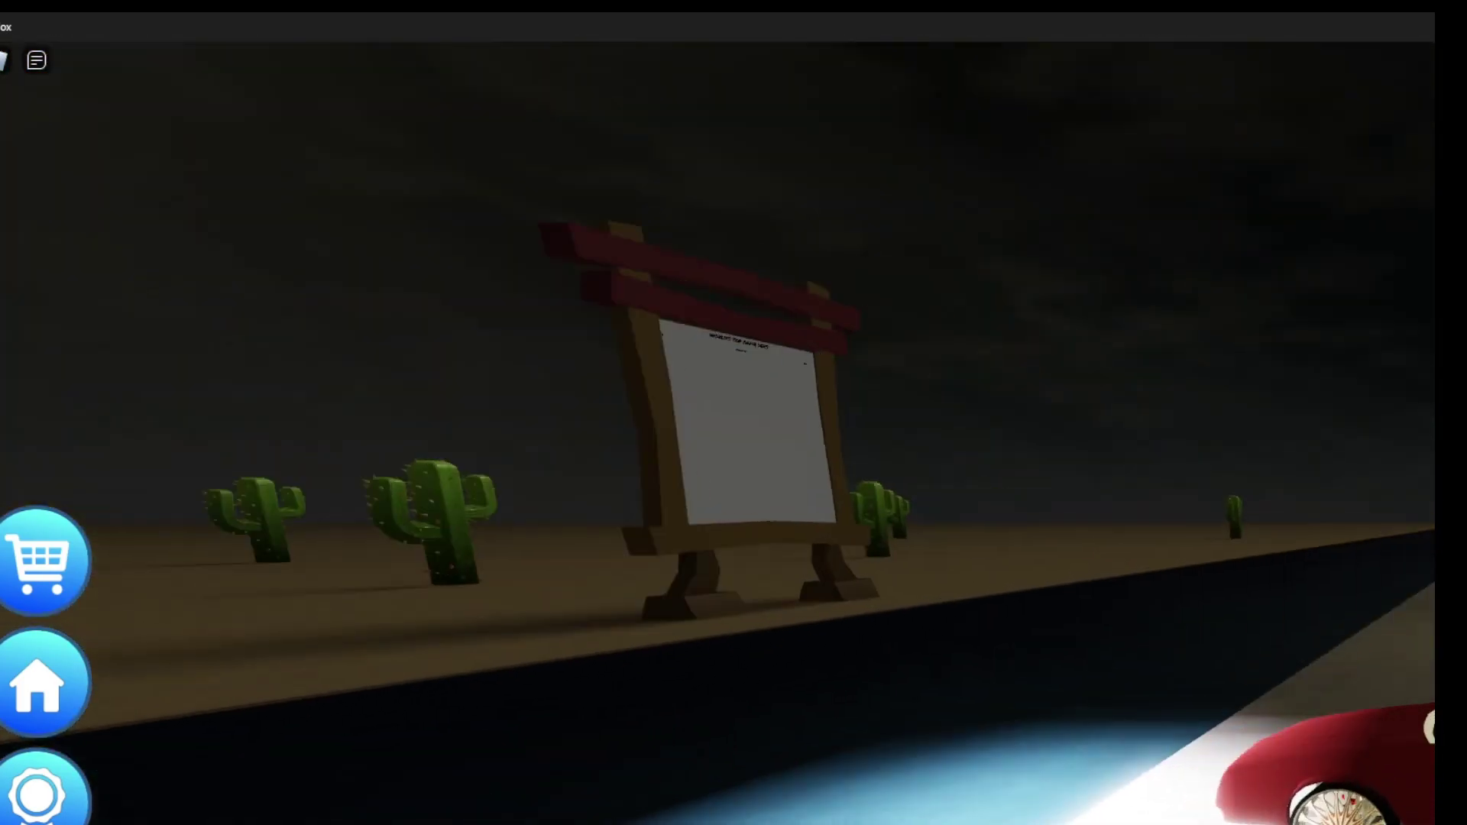
{"action": "key", "text": "w"}
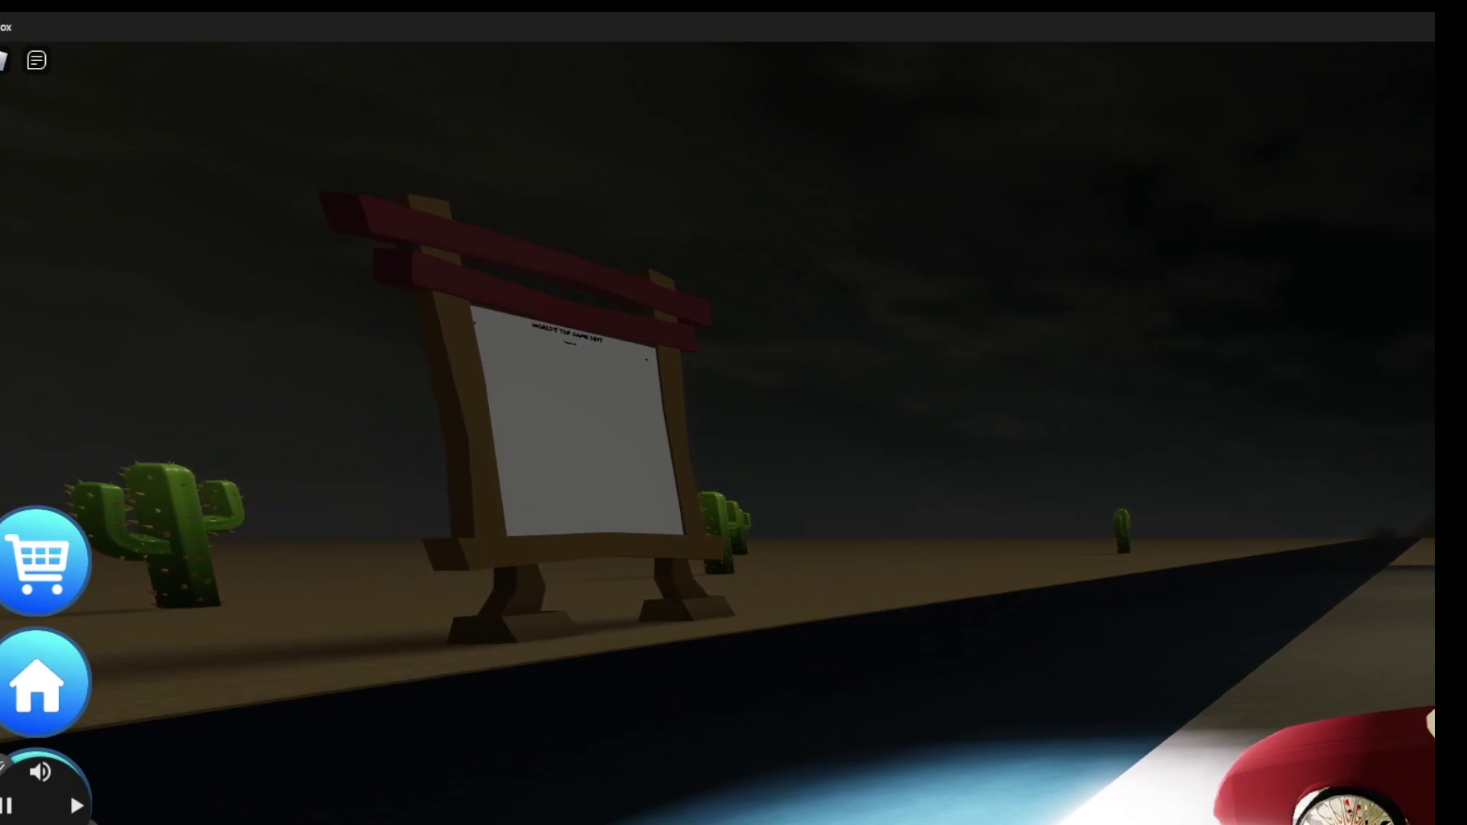
{"action": "key", "text": "d"}
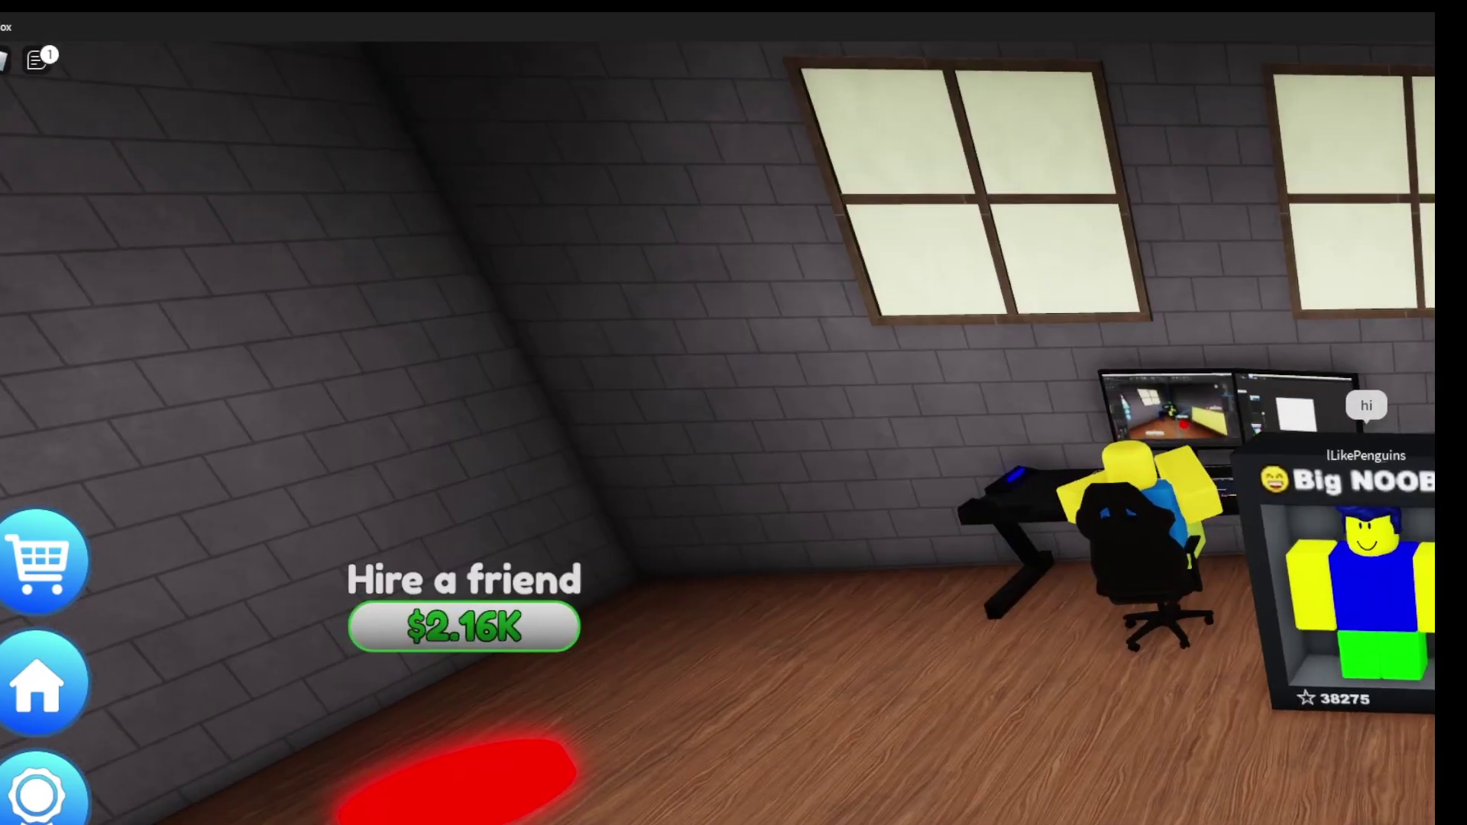
Step: Open the chat window with / to read the message history
{"action": "key", "text": "slash"}
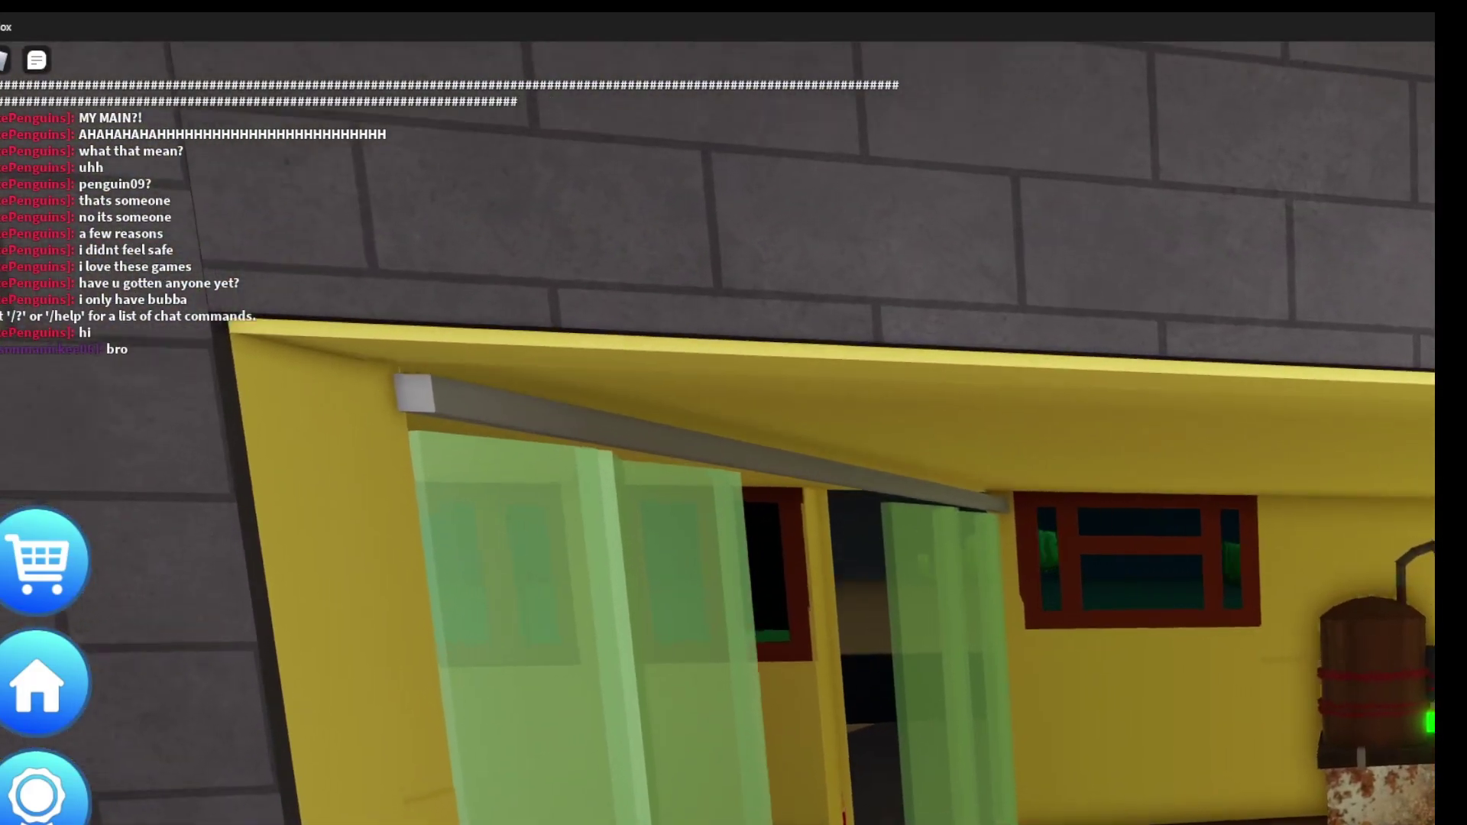
Step: Open the game menu and player list, then close it to resume play
{"action": "key", "text": "Escape"}
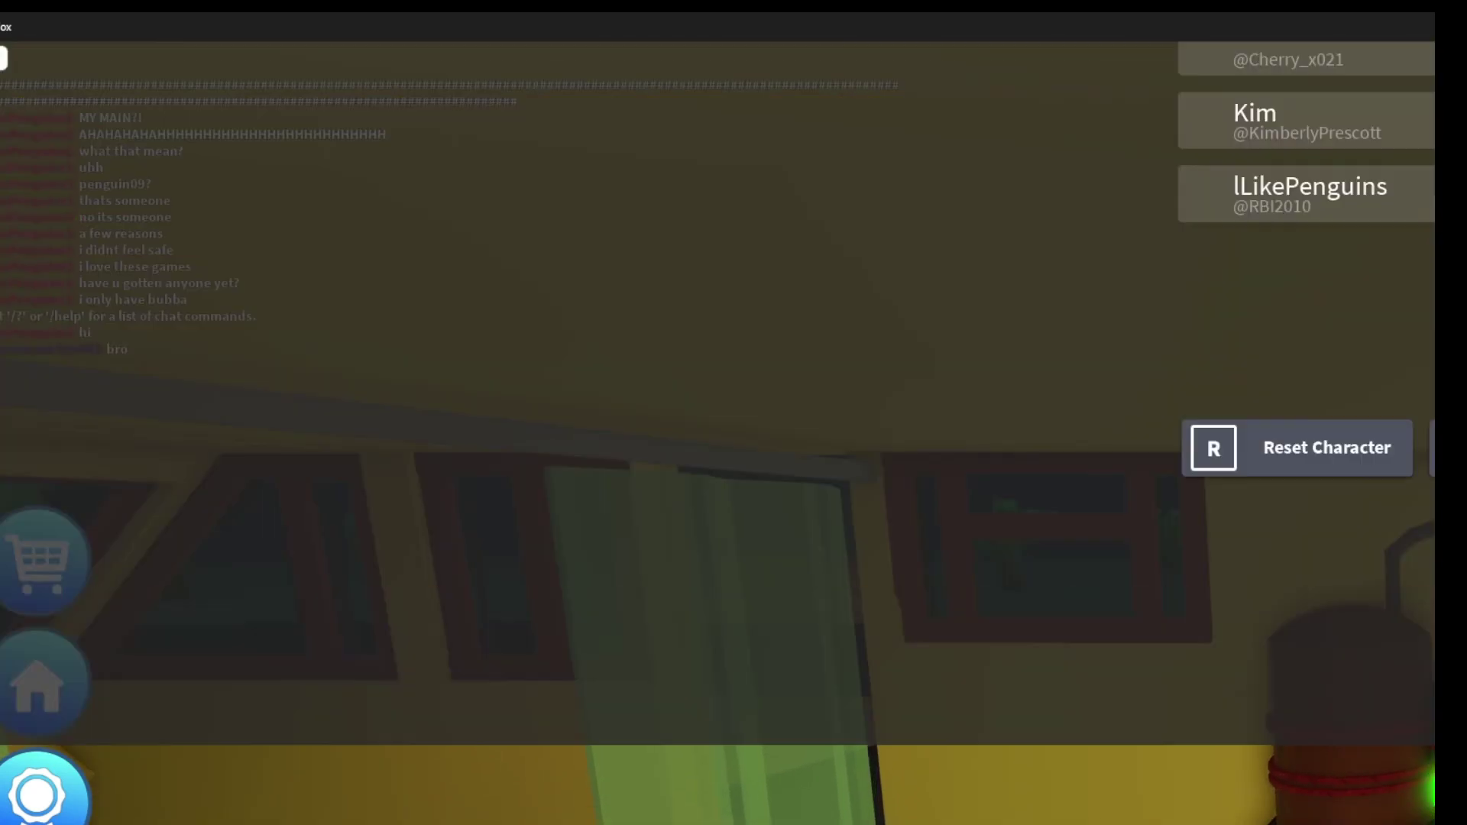
{"action": "key", "text": "Escape"}
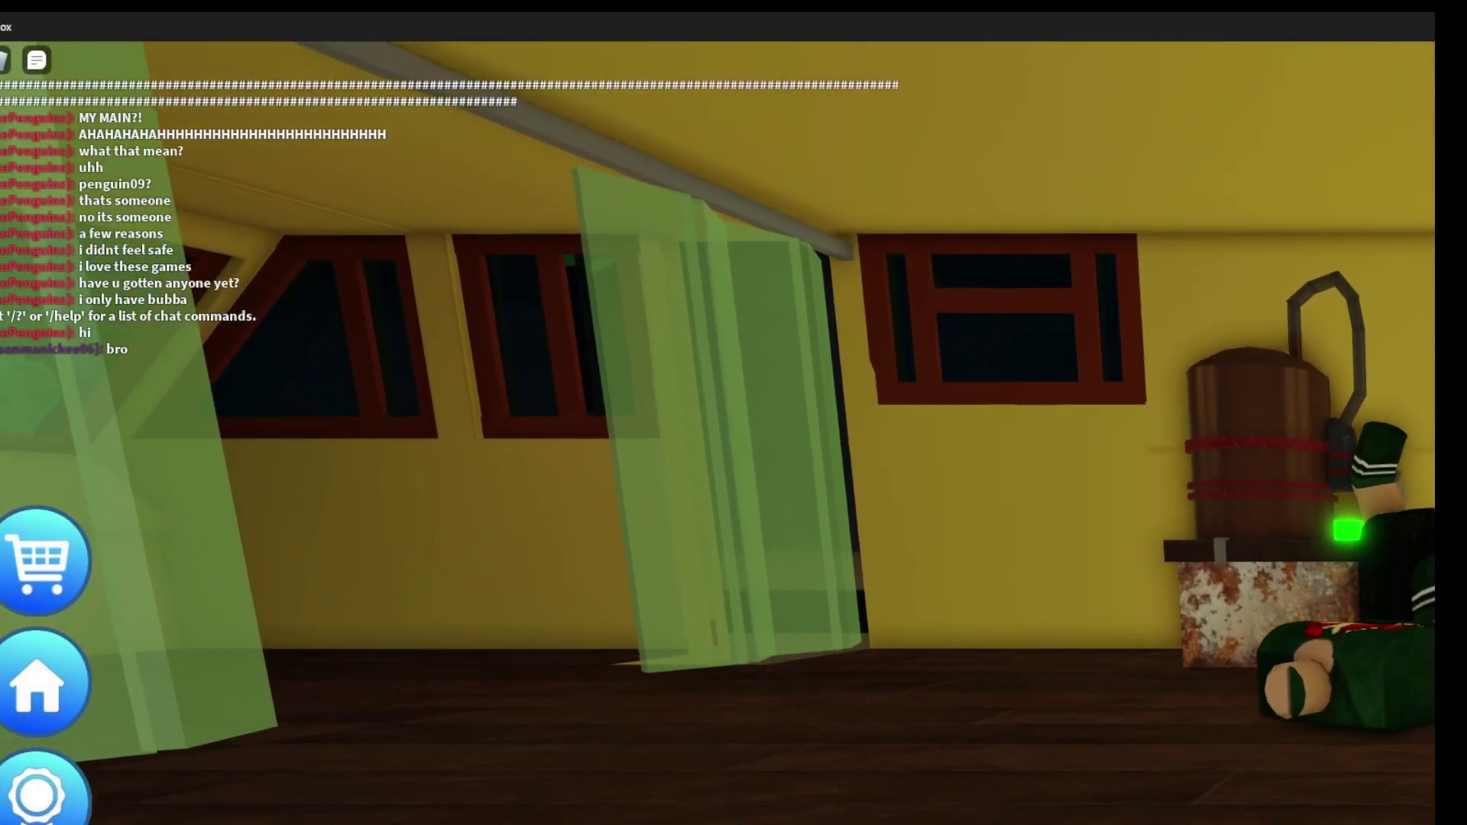